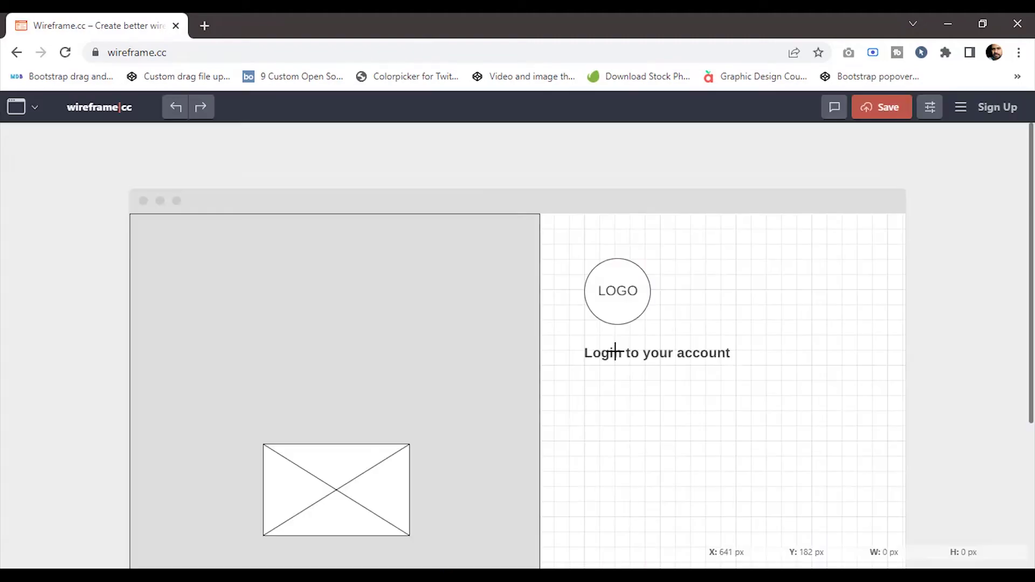
Reload wireframe.cc to start over on an empty canvas with the welcome overlay
scroll(756, 403, down, 4)
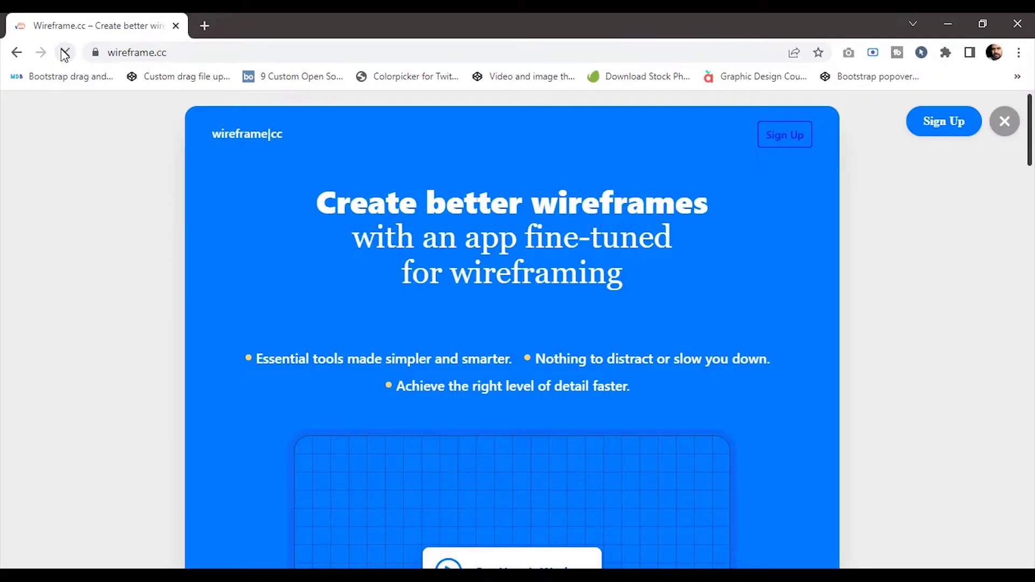
click(44, 65)
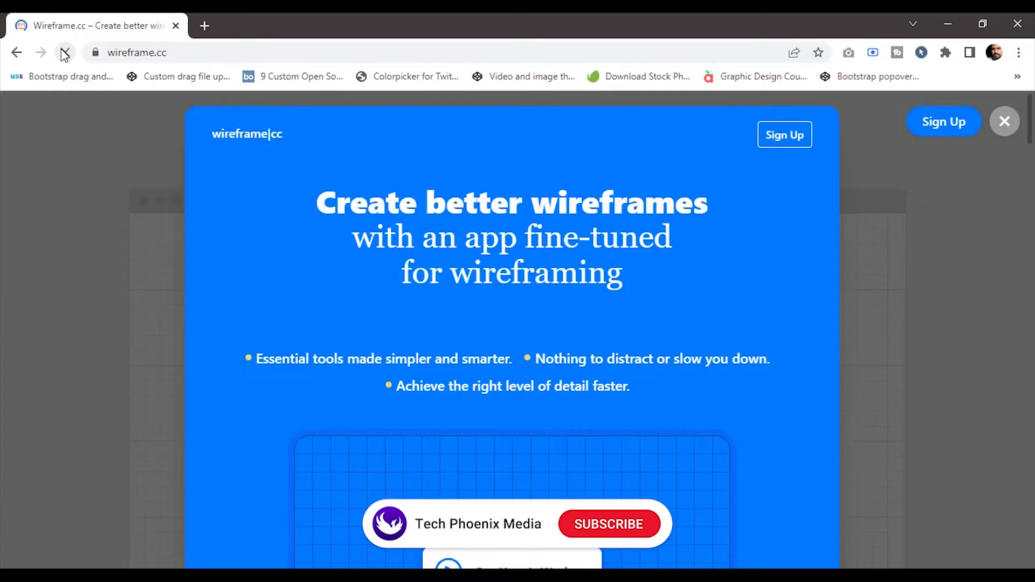
Close the 'Create better wireframes' sign-up popup
click(1004, 122)
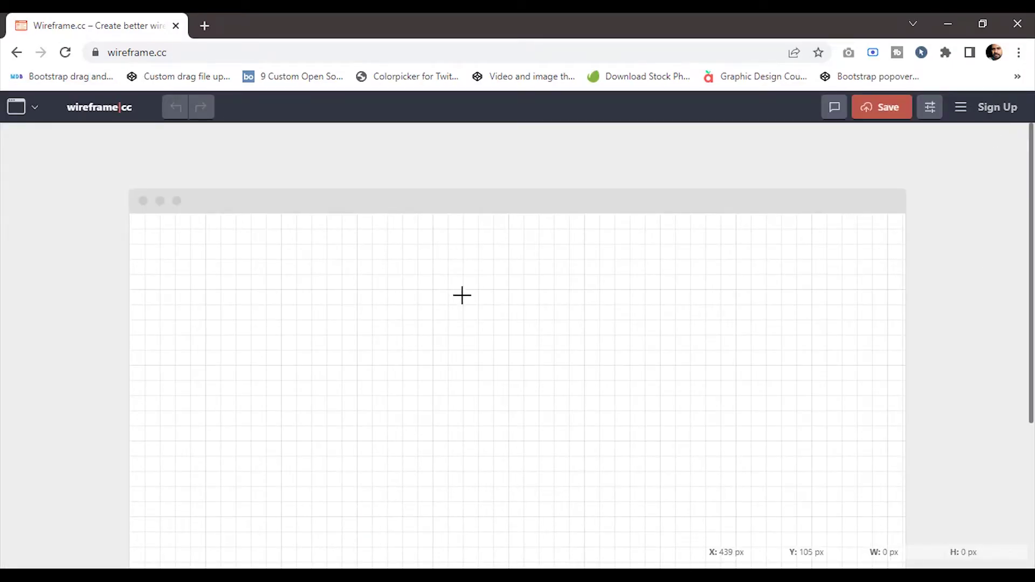
scroll(462, 296, down, 2)
scroll(462, 296, up, 2)
Preview the tablet and phone frames, then keep the desktop browser frame
click(36, 108)
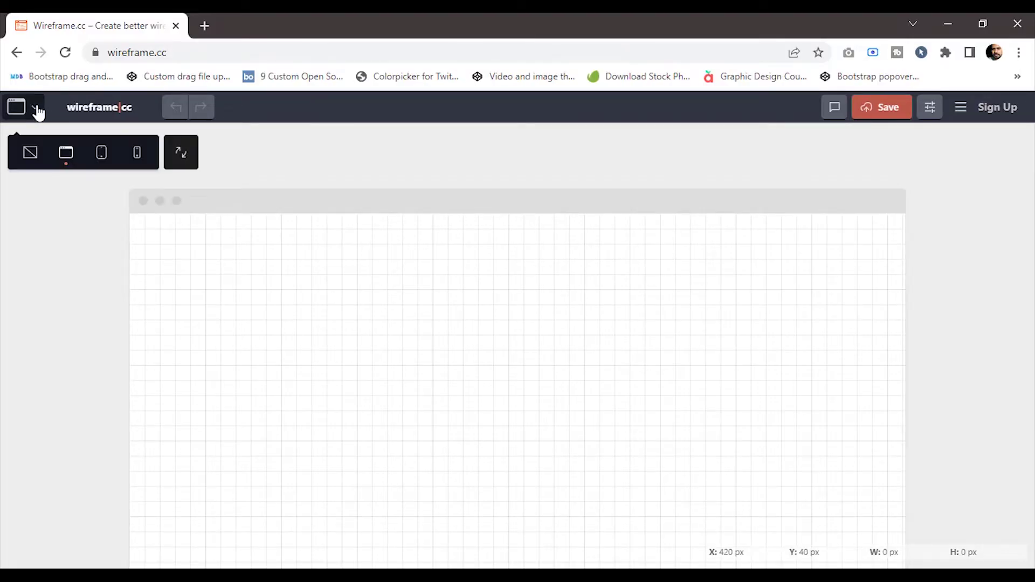
click(71, 165)
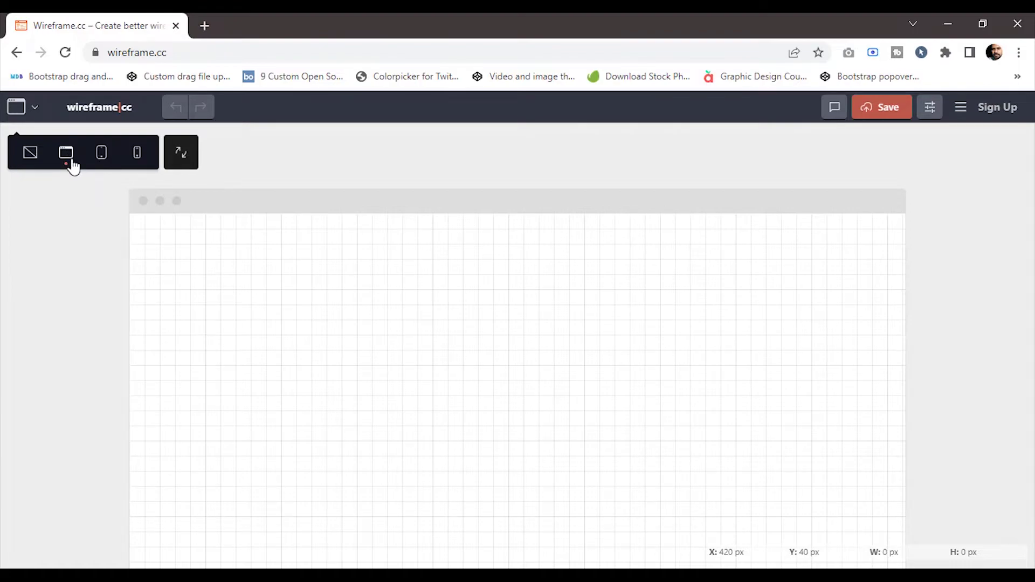
click(102, 159)
click(137, 156)
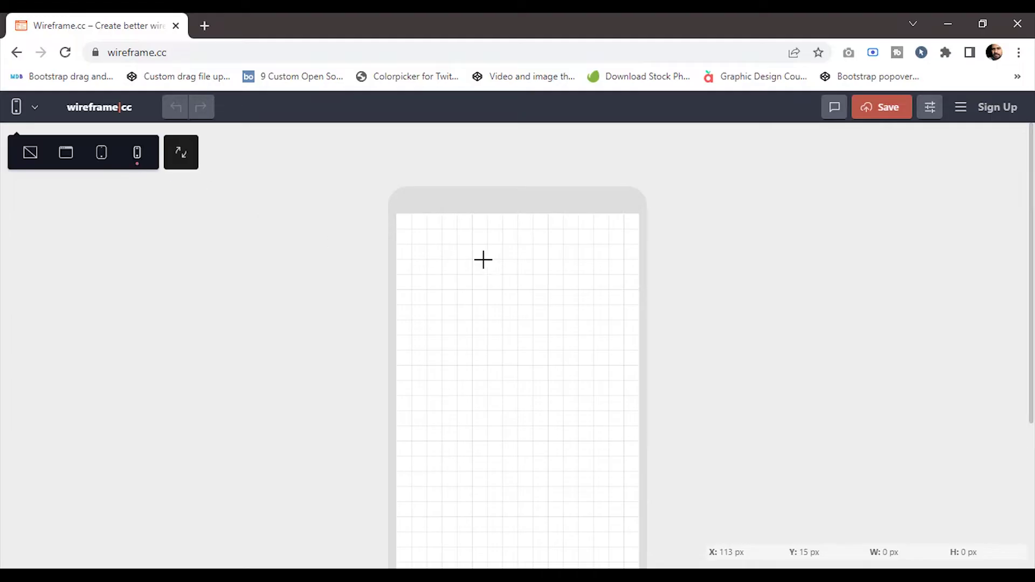
click(67, 157)
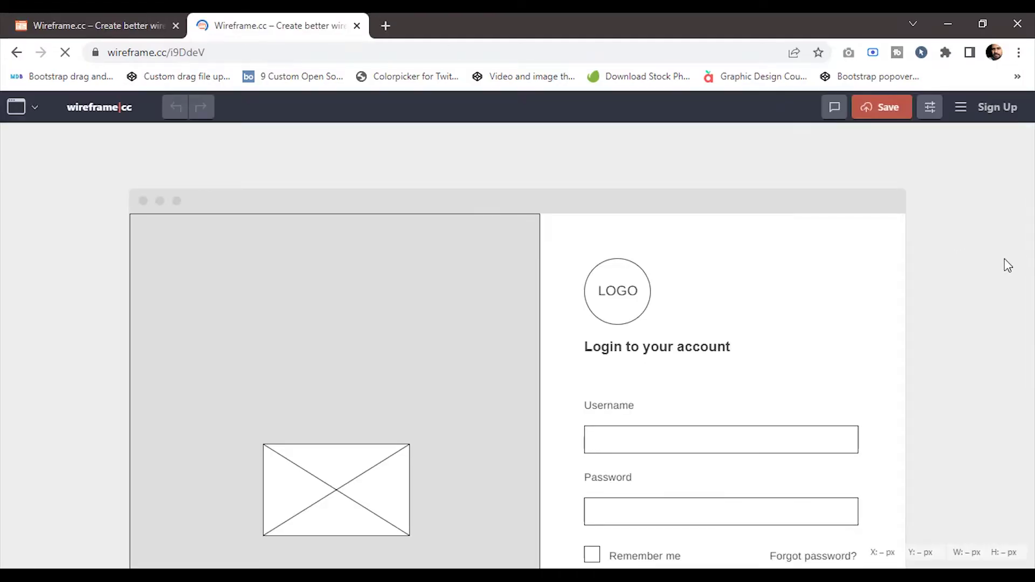
scroll(1006, 265, down, 1)
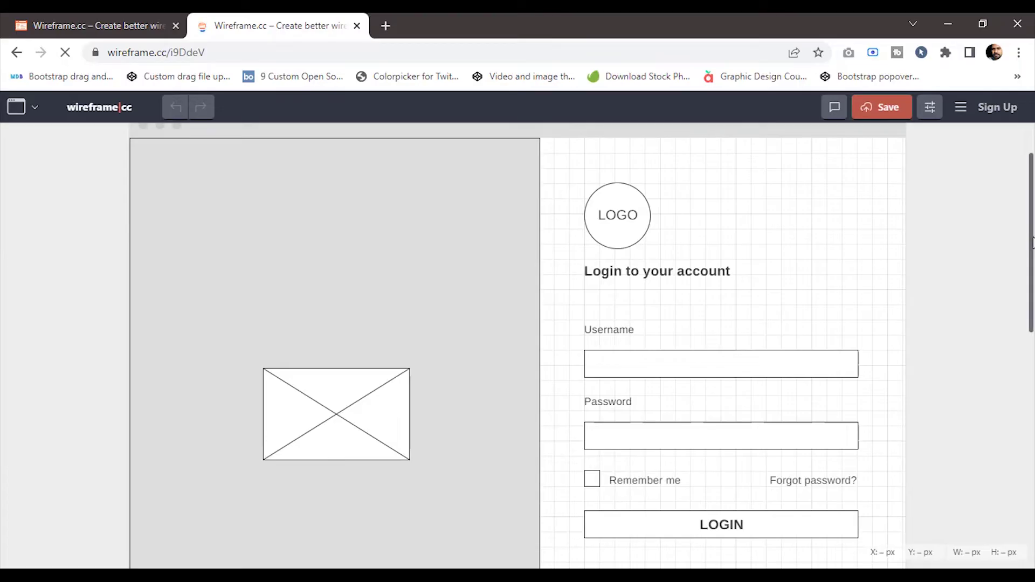
scroll(1033, 241, down, 1)
scroll(1033, 241, down, 3)
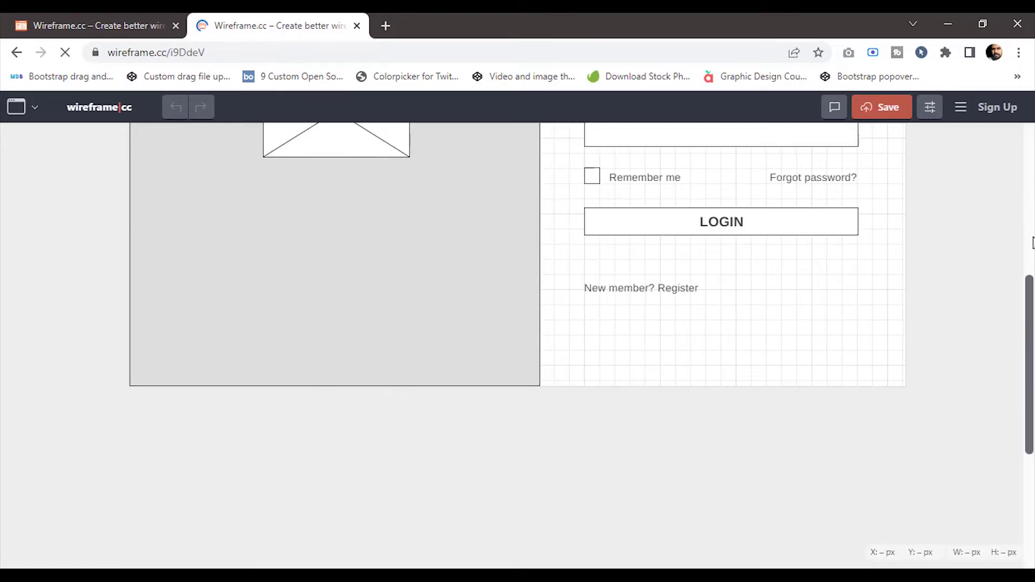
scroll(1033, 241, up, 3)
key(ctrl+w)
scroll(253, 142, down, 1)
drag(233, 232, 631, 260)
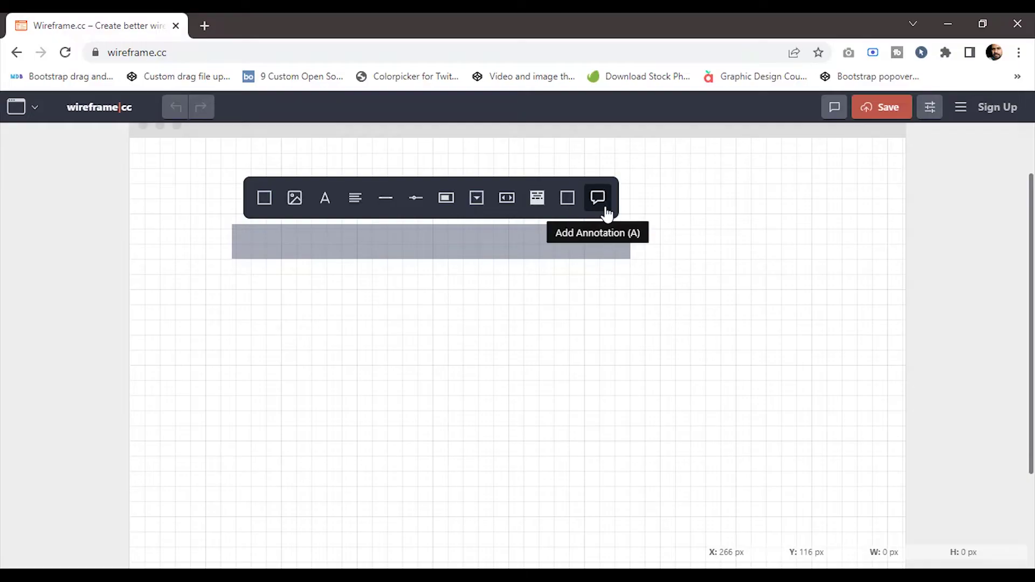
scroll(715, 255, up, 1)
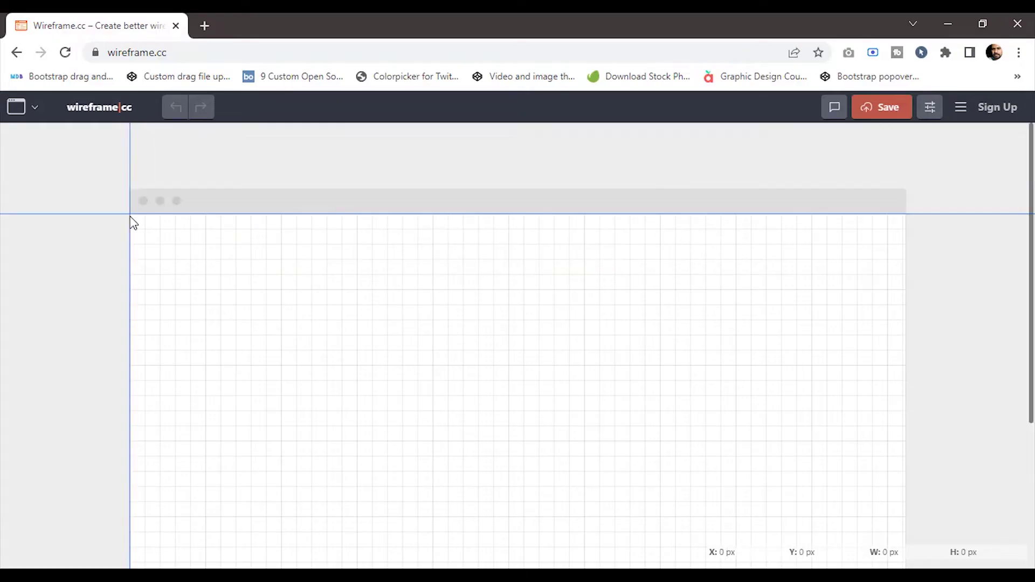
Draw a full-height rectangle over the left half and fill it light grey #ddd
drag(130, 216, 540, 563)
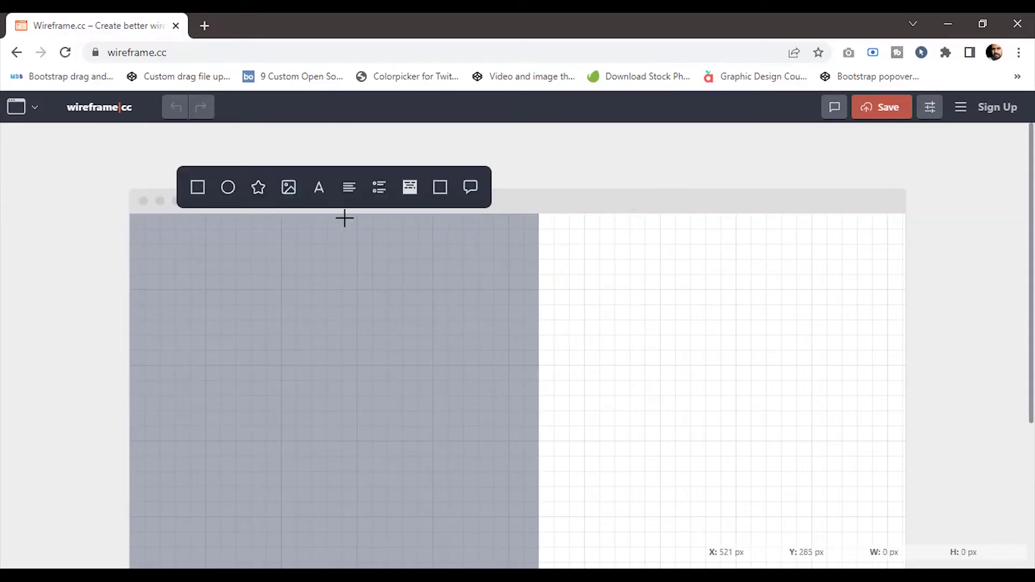
click(198, 189)
scroll(640, 386, down, 3)
click(359, 371)
drag(334, 372, 367, 543)
right_click(333, 282)
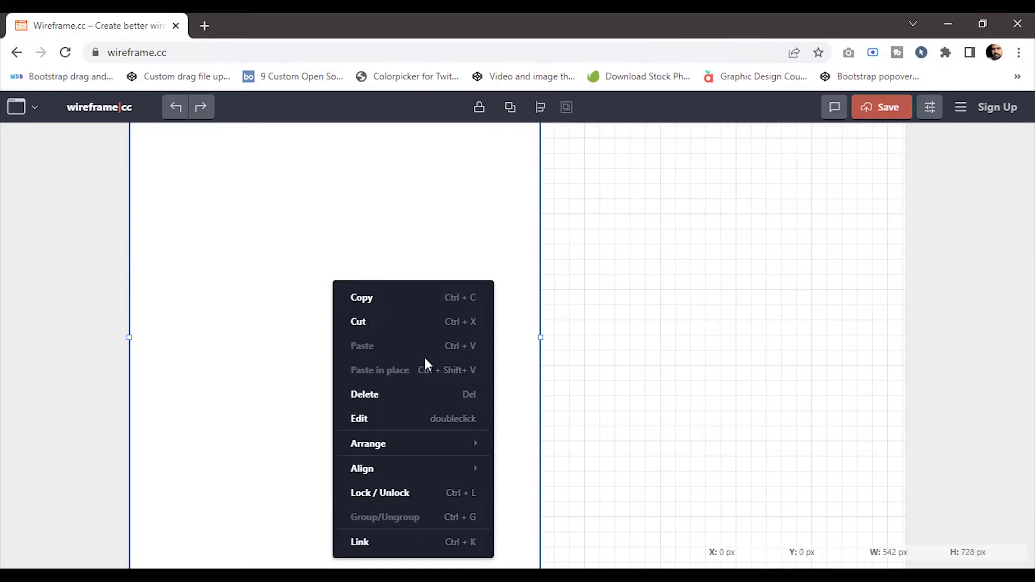
click(372, 419)
click(350, 147)
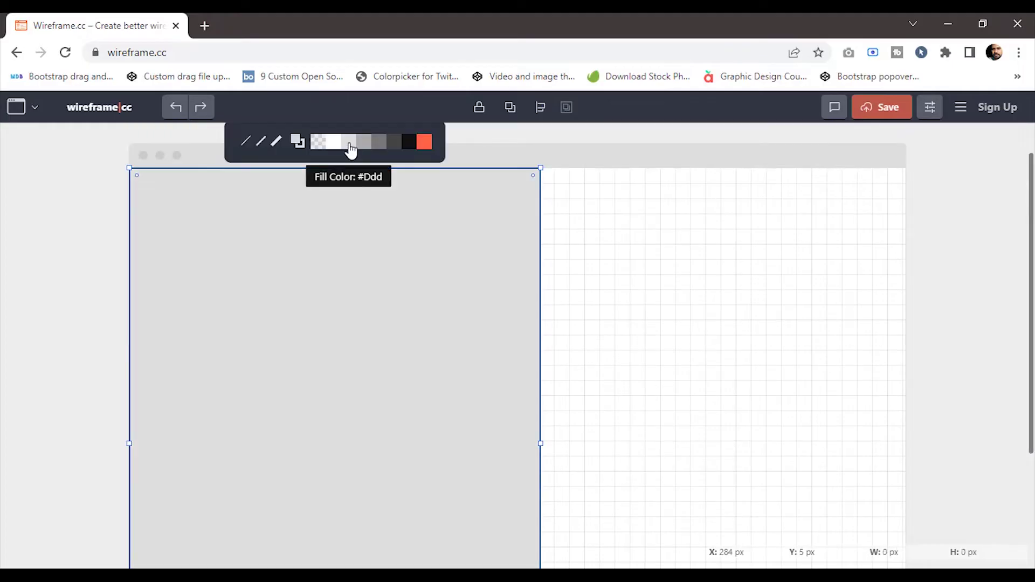
click(59, 262)
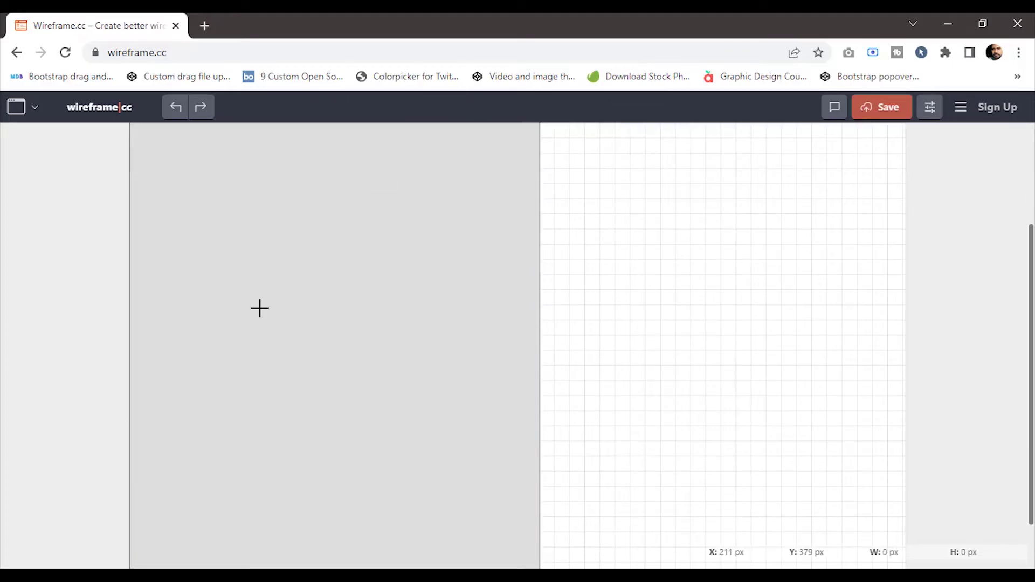
Add an image placeholder inside the grey panel and make it slightly taller
drag(260, 308, 409, 386)
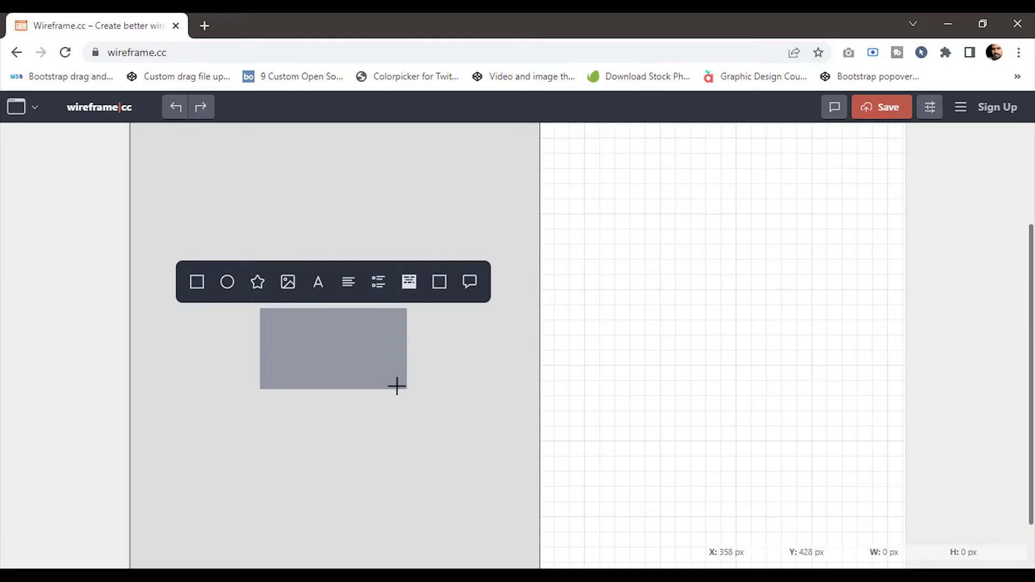
click(290, 282)
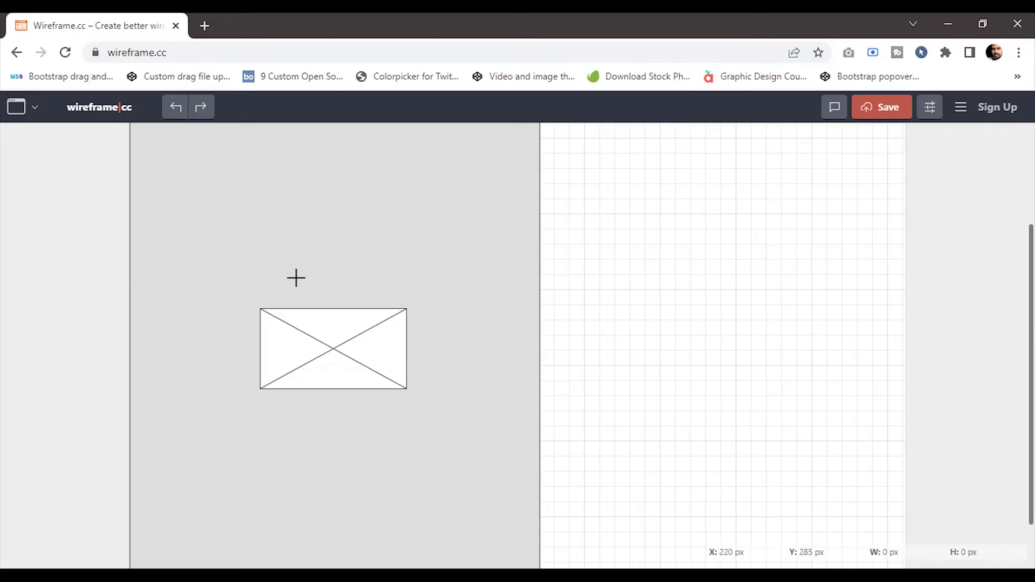
click(334, 308)
drag(336, 298, 335, 291)
drag(460, 292, 462, 292)
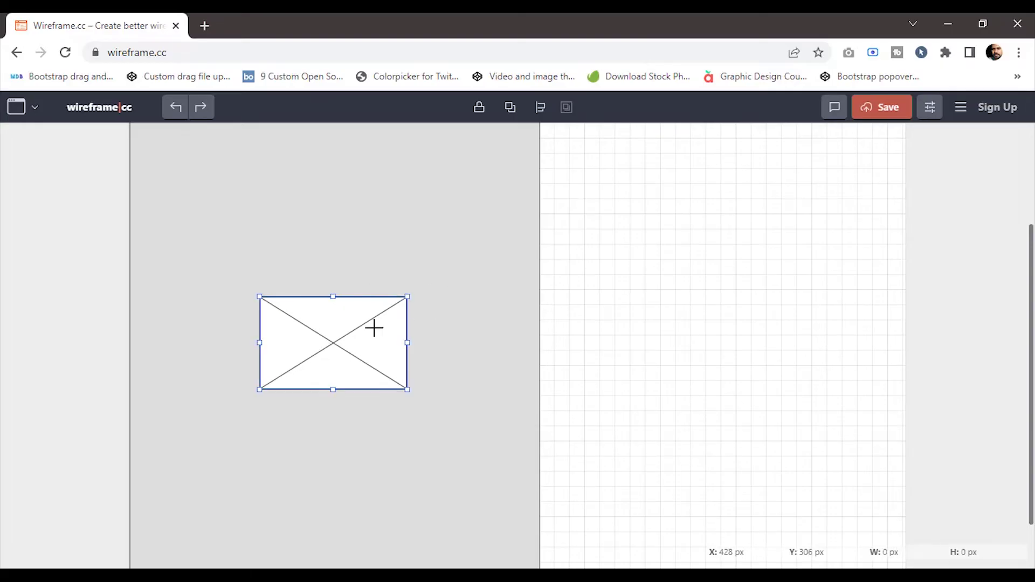
scroll(571, 216, up, 3)
drag(586, 261, 653, 327)
Make the marked area a circle and centre a 'LOGO' text label inside it
click(514, 241)
drag(601, 280, 657, 299)
click(615, 255)
text(LO)
click(838, 329)
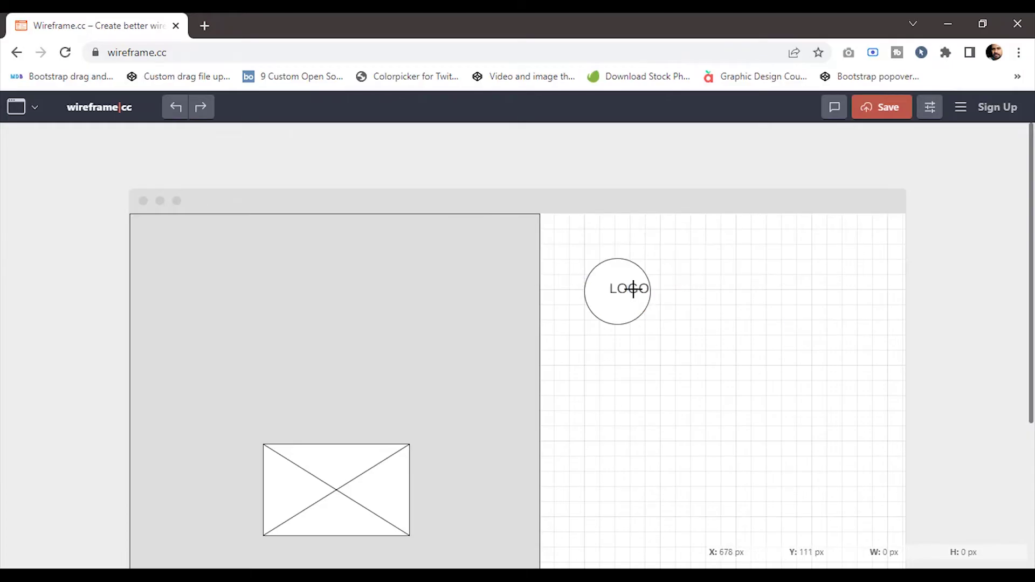
click(628, 289)
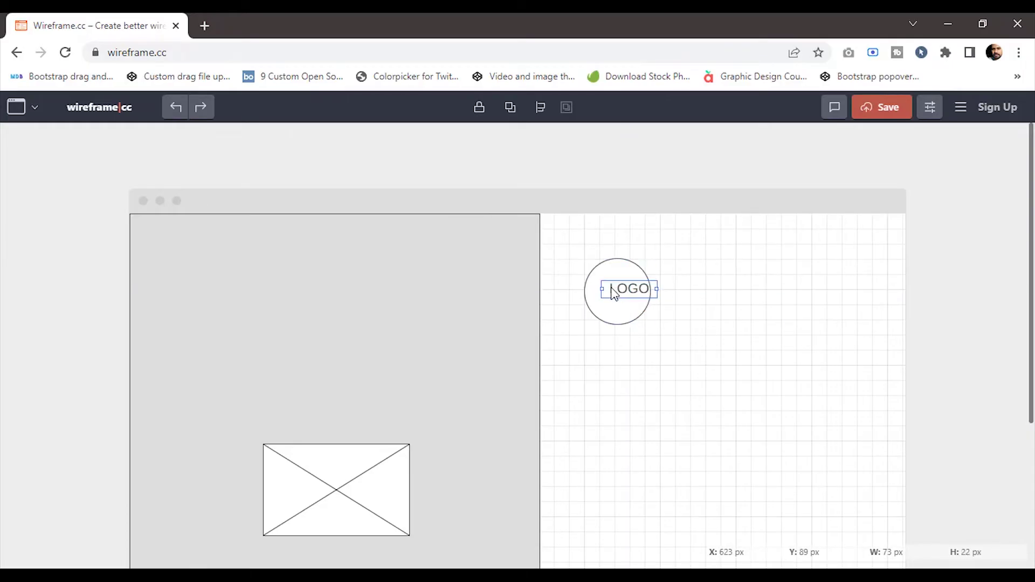
drag(614, 293, 611, 294)
Add the heading 'Login to your account' under the logo and set it bold
drag(584, 346, 738, 362)
text(t)
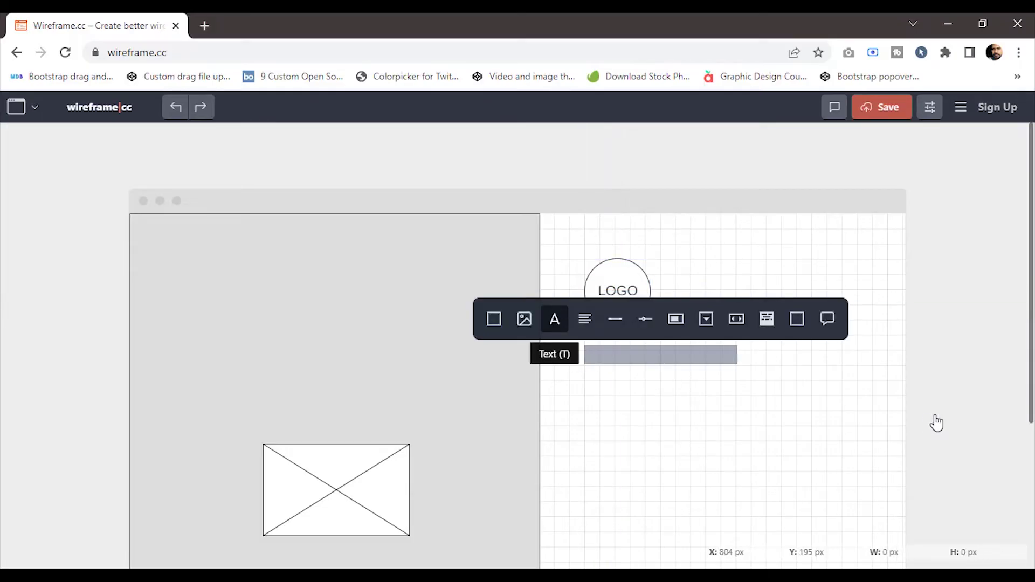
text(Logi)
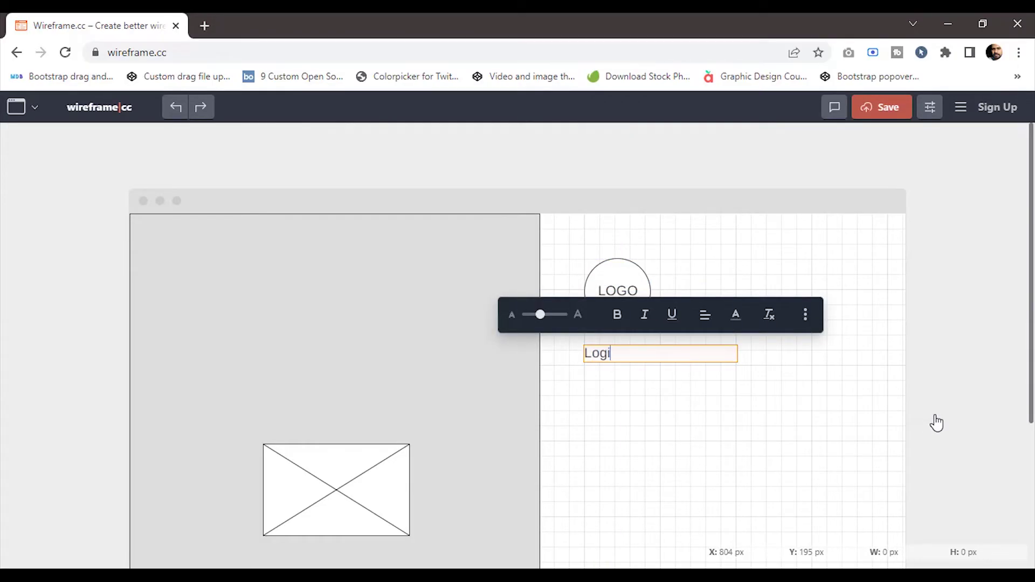
text(n to your account)
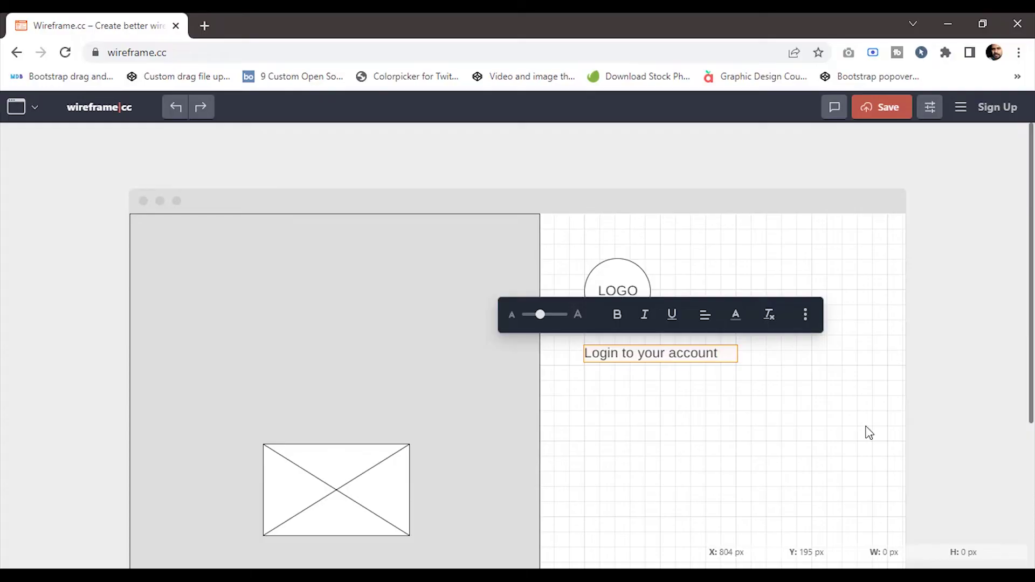
right_click(667, 357)
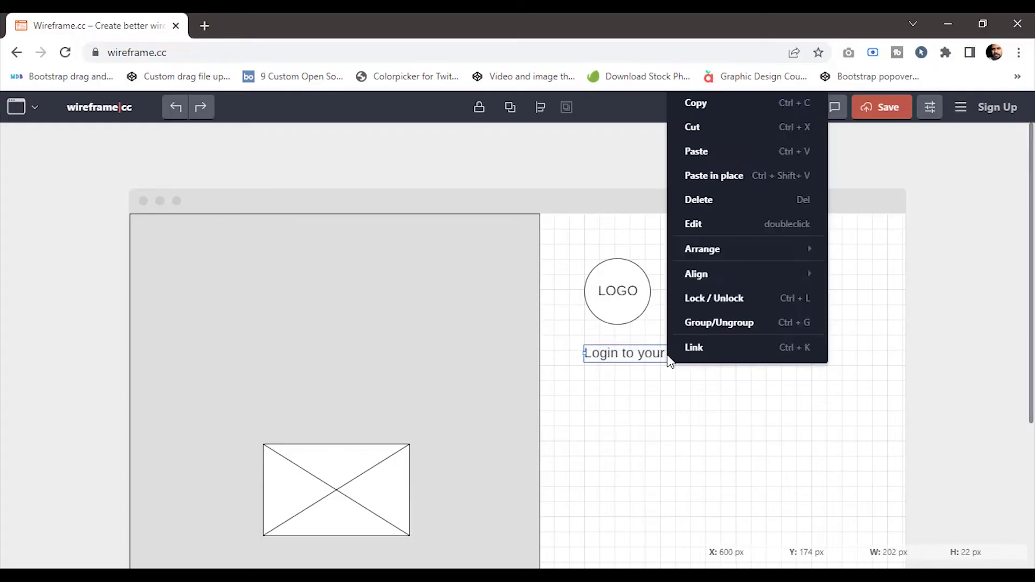
click(693, 225)
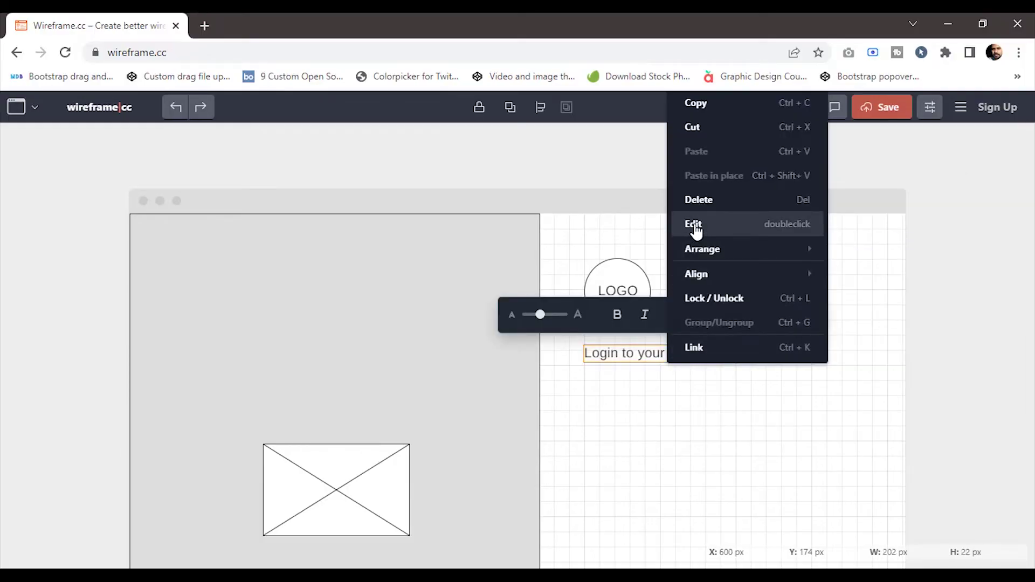
click(617, 315)
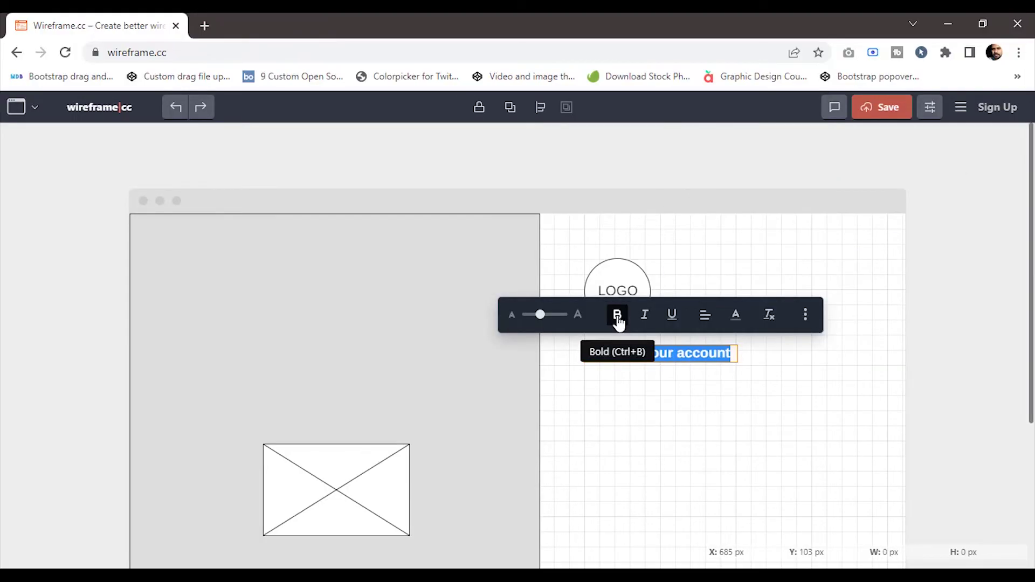
click(843, 411)
scroll(701, 378, down, 1)
Add a 'Username' text label with an input field beneath it
drag(585, 330, 679, 341)
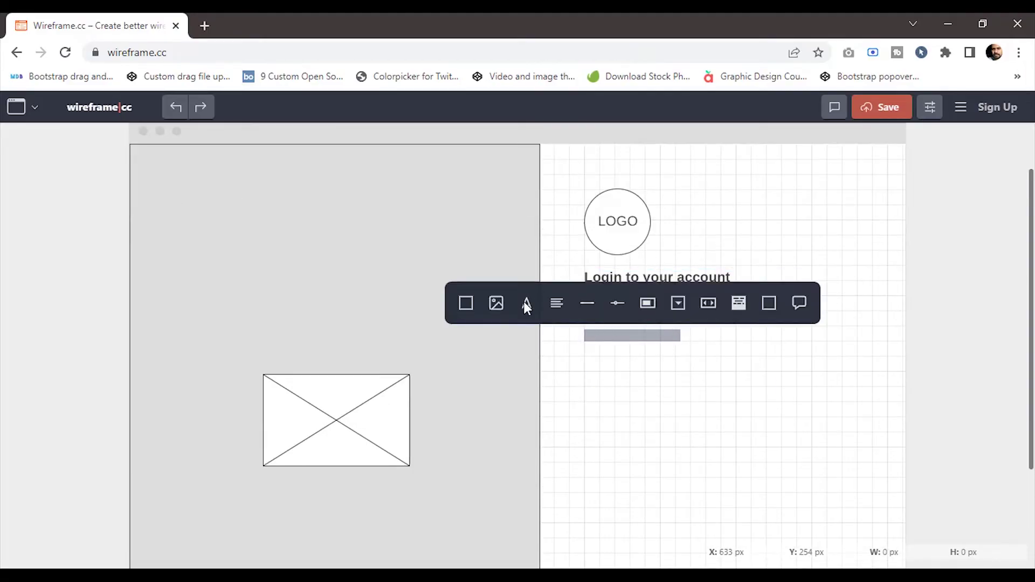
text(tUsername)
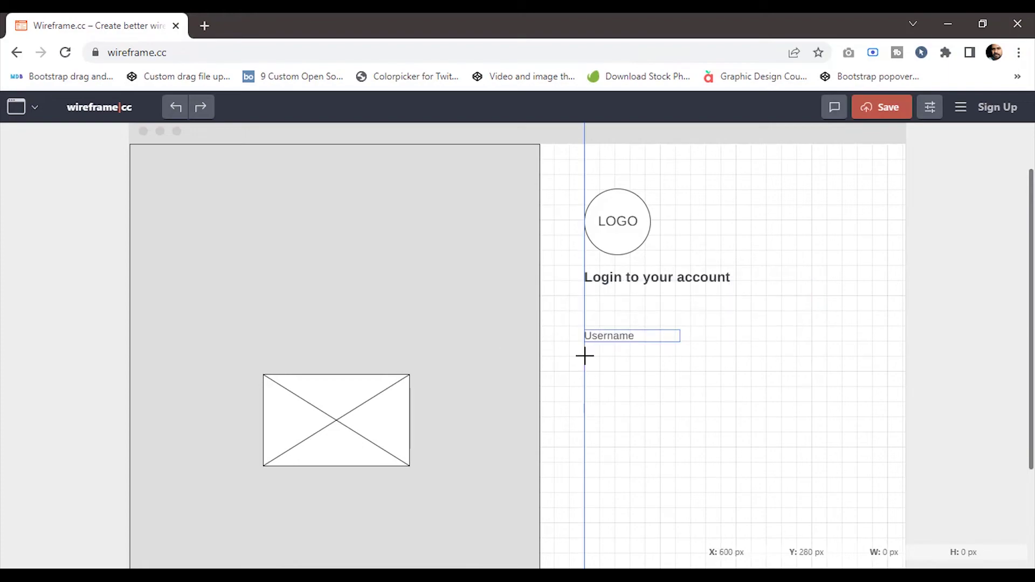
mouse_move(584, 355)
mouse_down()
mouse_move(791, 399)
mouse_move(858, 393)
mouse_up()
click(553, 331)
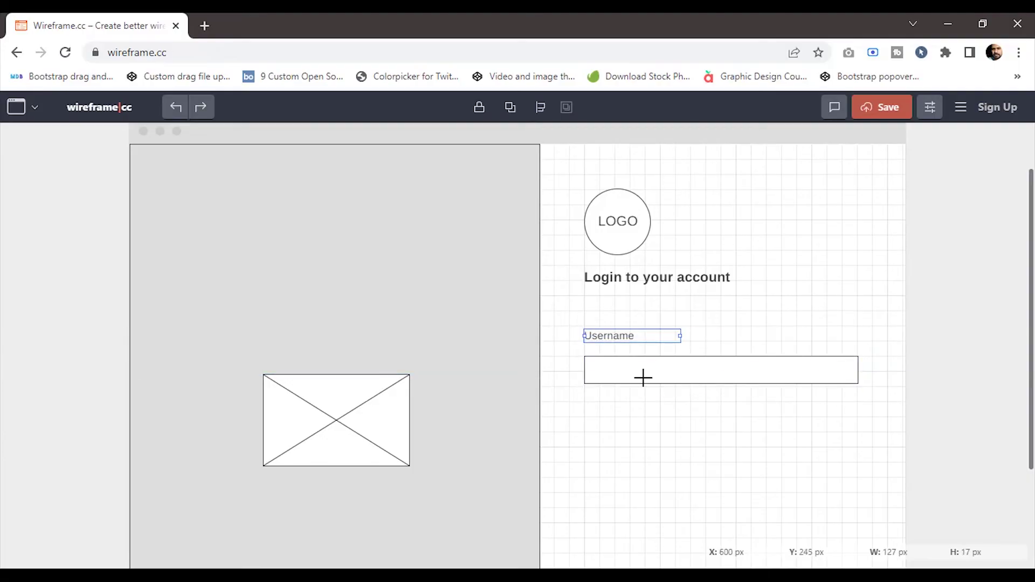
Duplicate the Username label and field further down for the password
click(742, 386)
scroll(739, 385, down, 3)
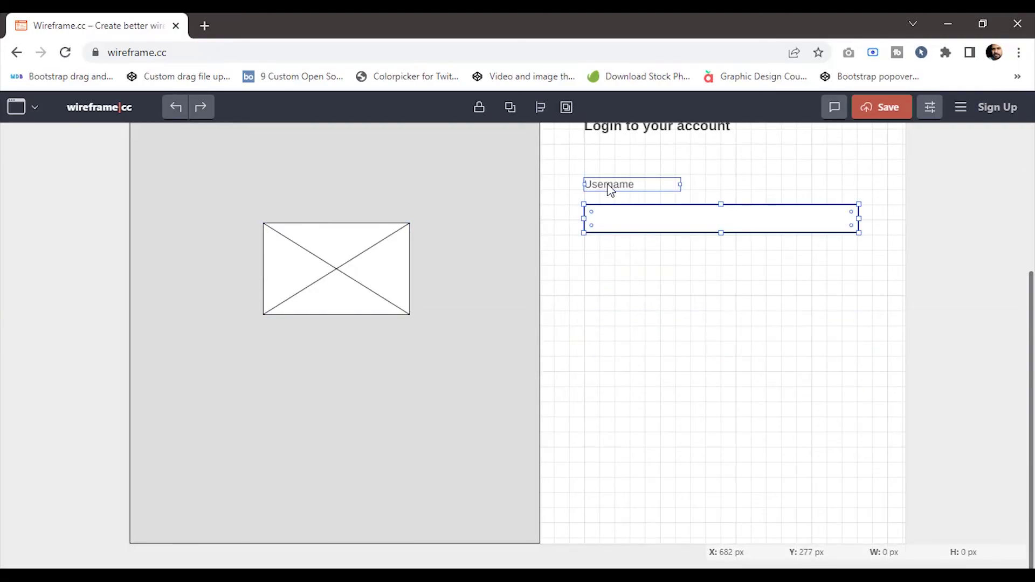
drag(621, 195, 612, 266)
double_click(612, 258)
Rename the copied label to 'Password', then add a checkbox labelled 'Remember me'
text(Password)
click(585, 327)
drag(584, 326, 602, 343)
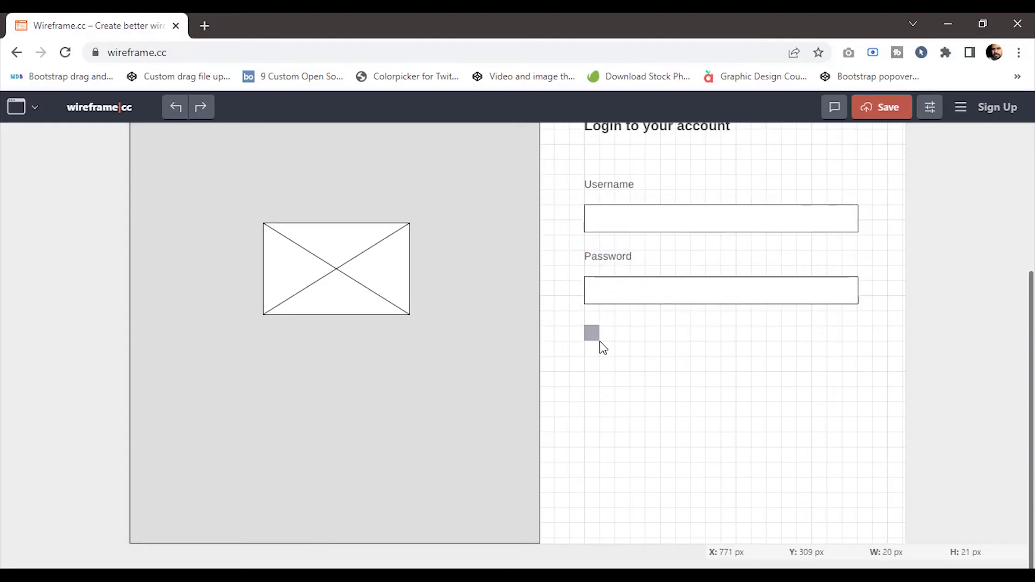
click(603, 260)
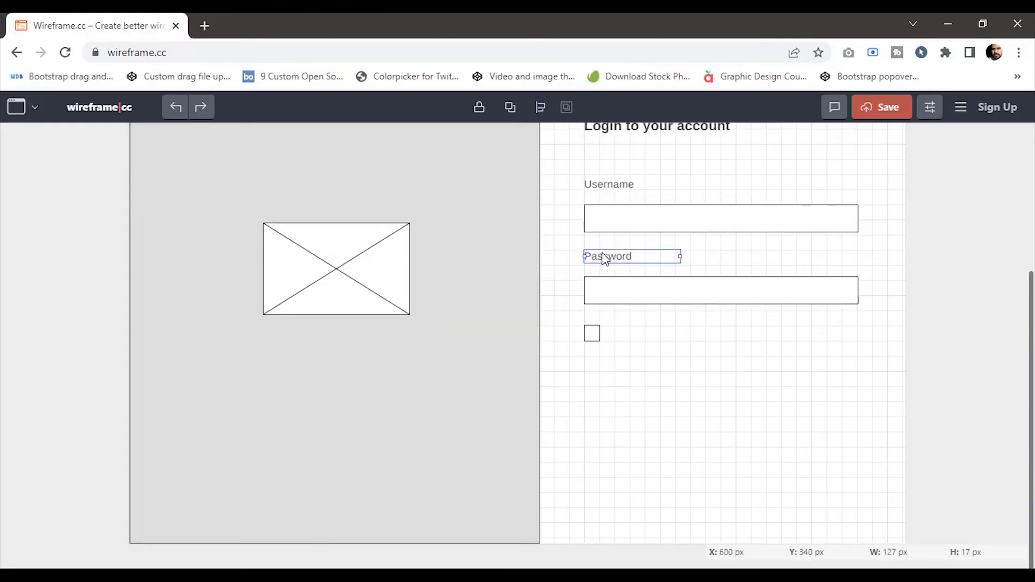
drag(603, 261, 615, 340)
double_click(627, 336)
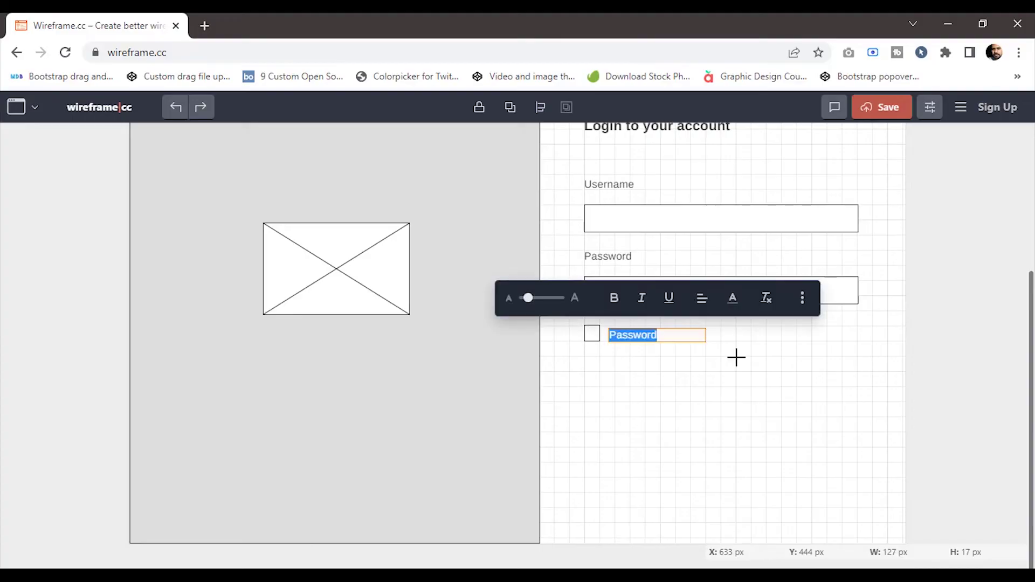
text(Remember me)
click(697, 375)
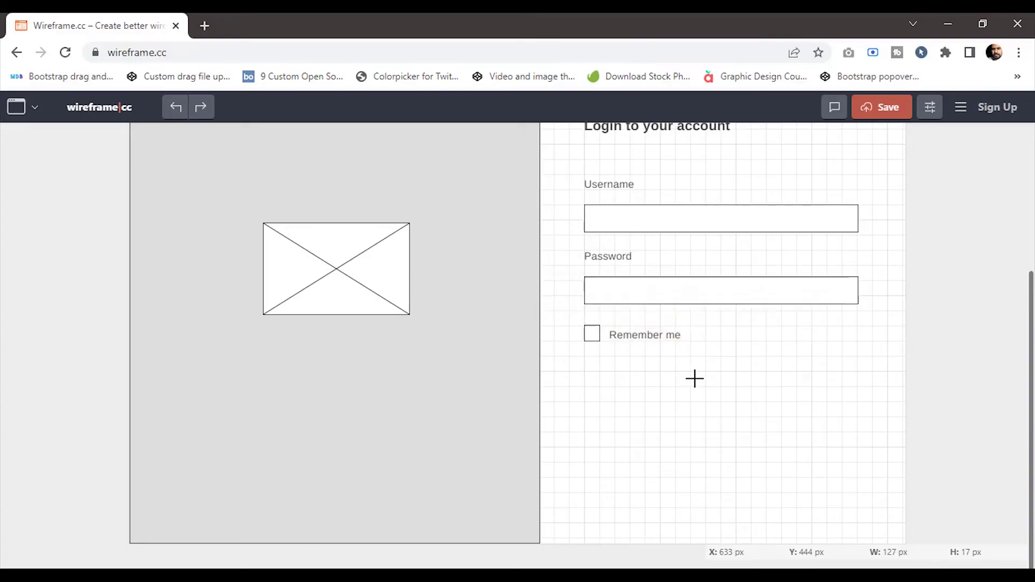
Add a right-aligned 'Forgot password?' label at the right end of that row
drag(641, 343, 781, 337)
double_click(788, 338)
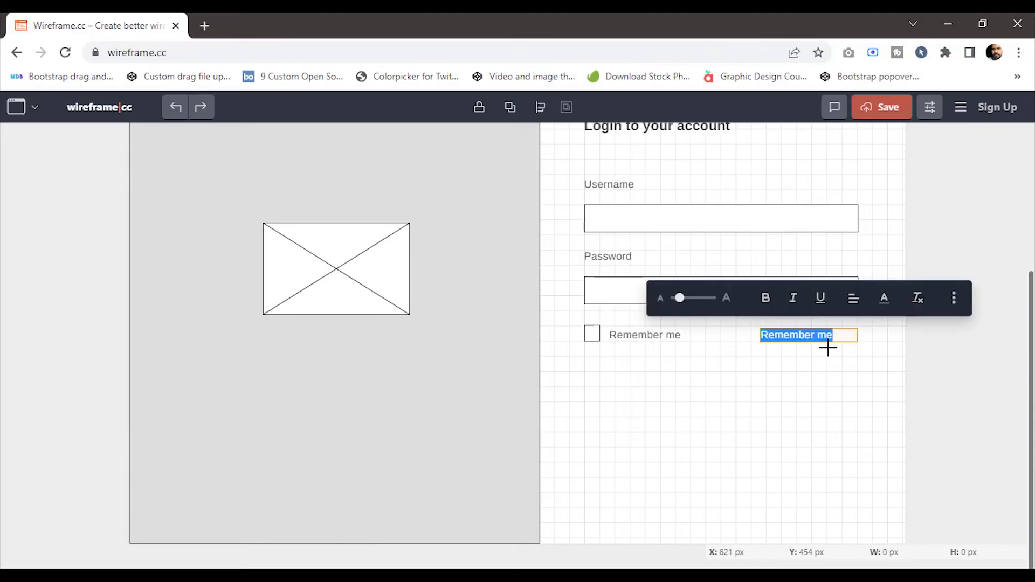
text(Forgg)
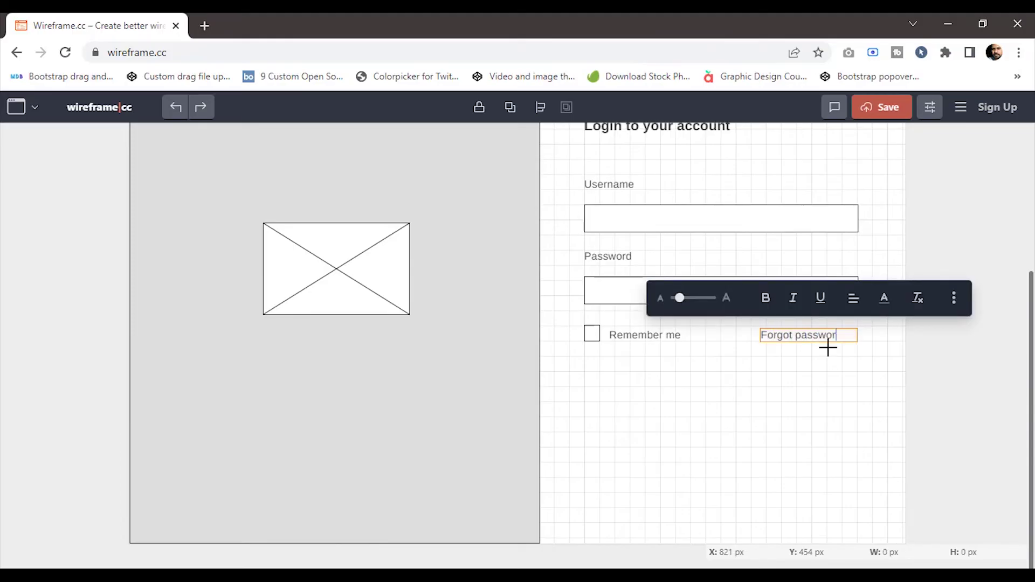
click(853, 299)
click(866, 258)
click(859, 423)
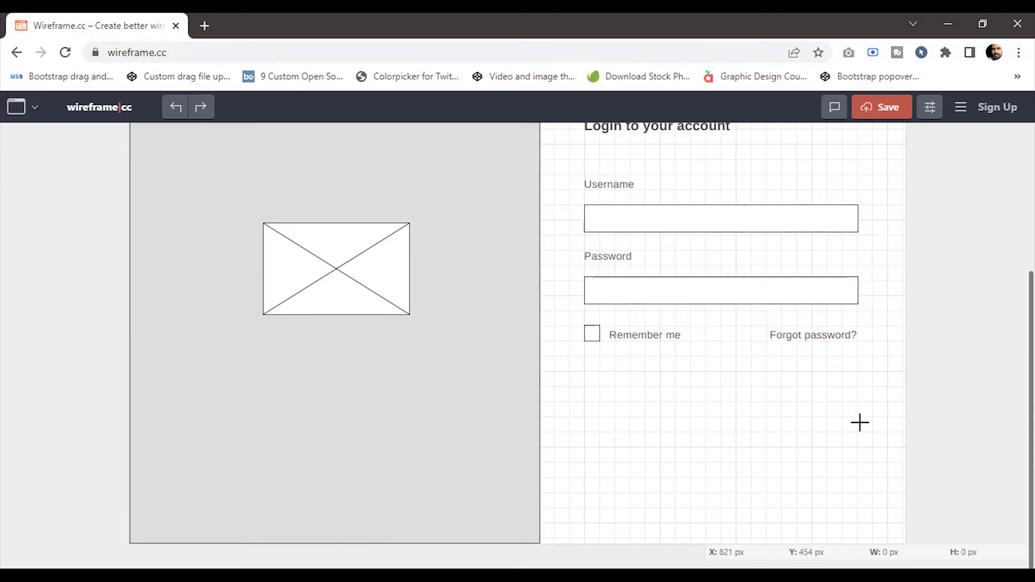
Duplicate the password field below the Remember me row and fill it grey
drag(609, 291, 614, 383)
right_click(641, 395)
click(667, 261)
click(751, 338)
click(737, 451)
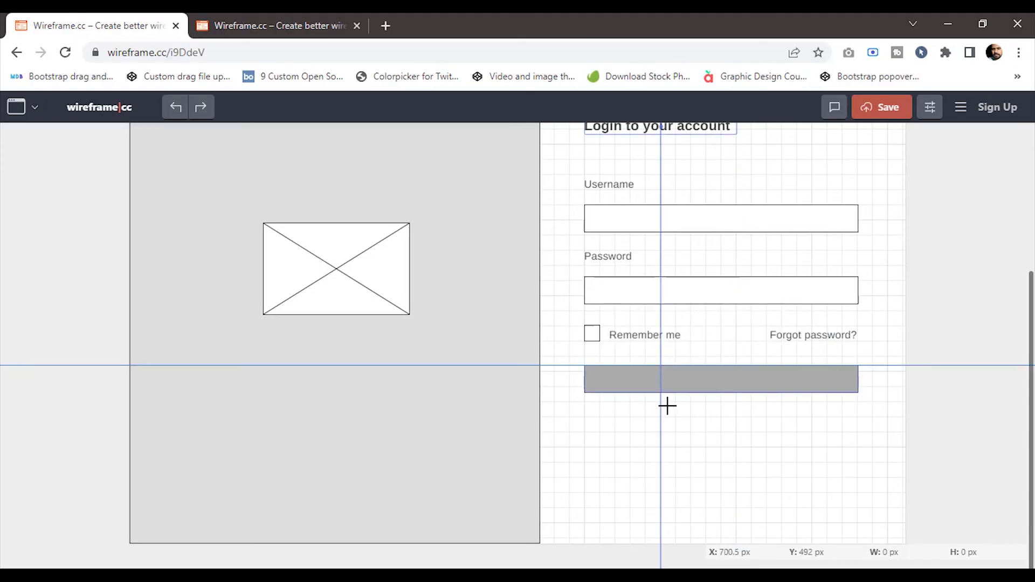
Put centred, bold white 'LOGIN' text inside the grey button
drag(654, 375, 801, 387)
click(619, 349)
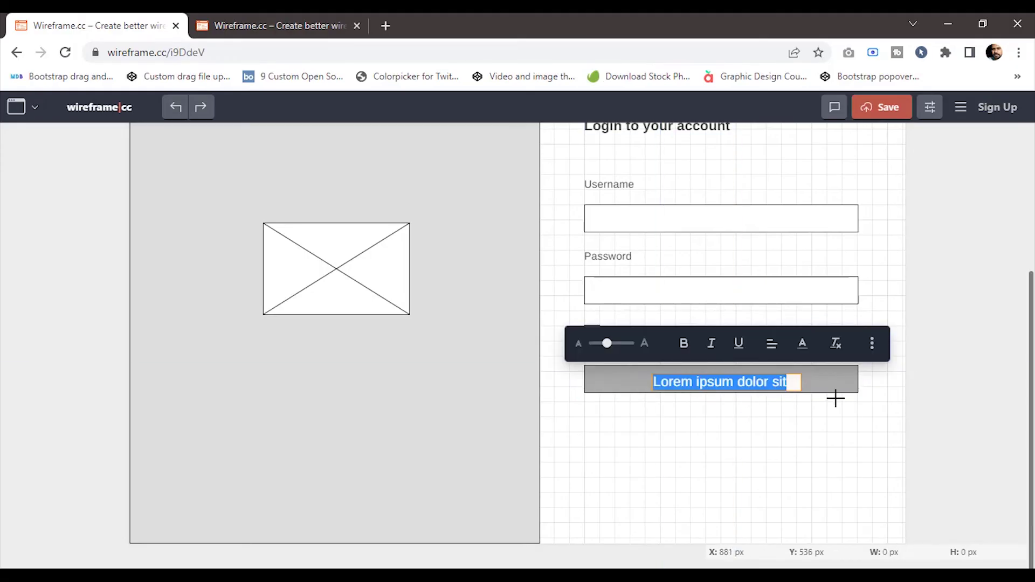
text(LOGIN)
click(771, 343)
click(765, 301)
double_click(755, 383)
click(684, 343)
click(802, 343)
click(760, 302)
click(790, 432)
Copy the Remember me label below LOGIN as 'New member? Register', widened to one line
click(645, 337)
drag(645, 336, 617, 437)
double_click(604, 434)
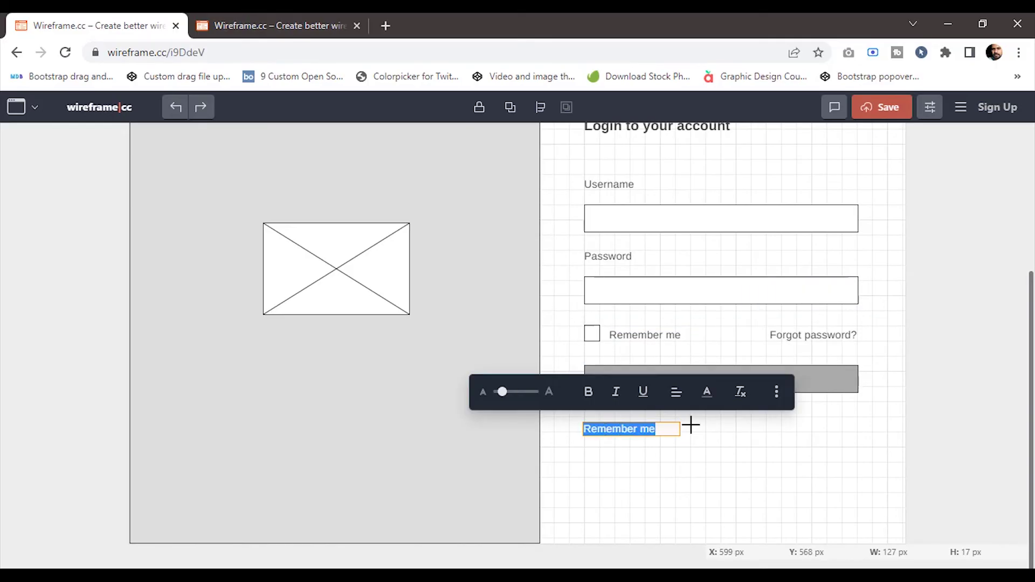
text(New memb)
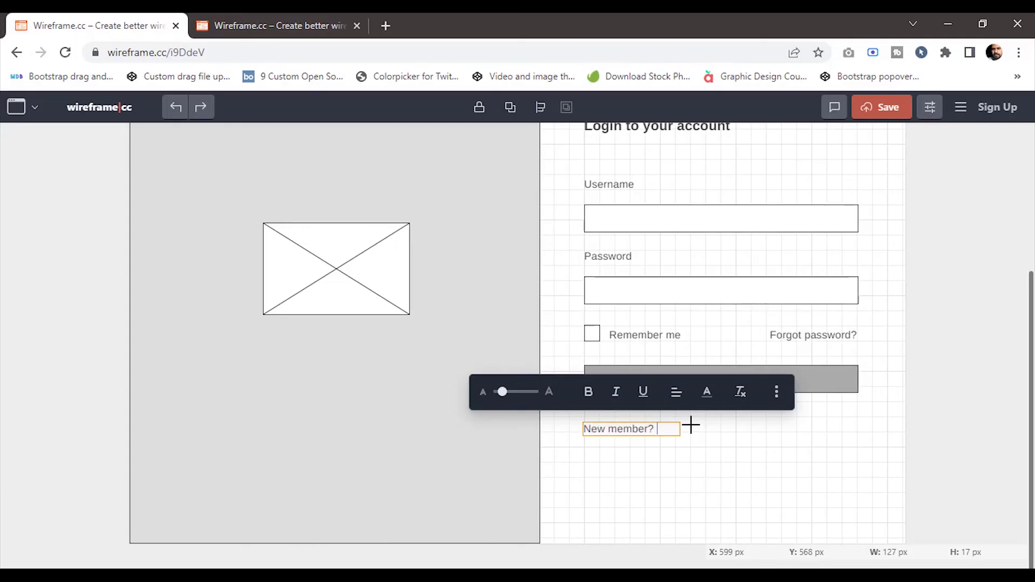
text(er? Register)
click(751, 466)
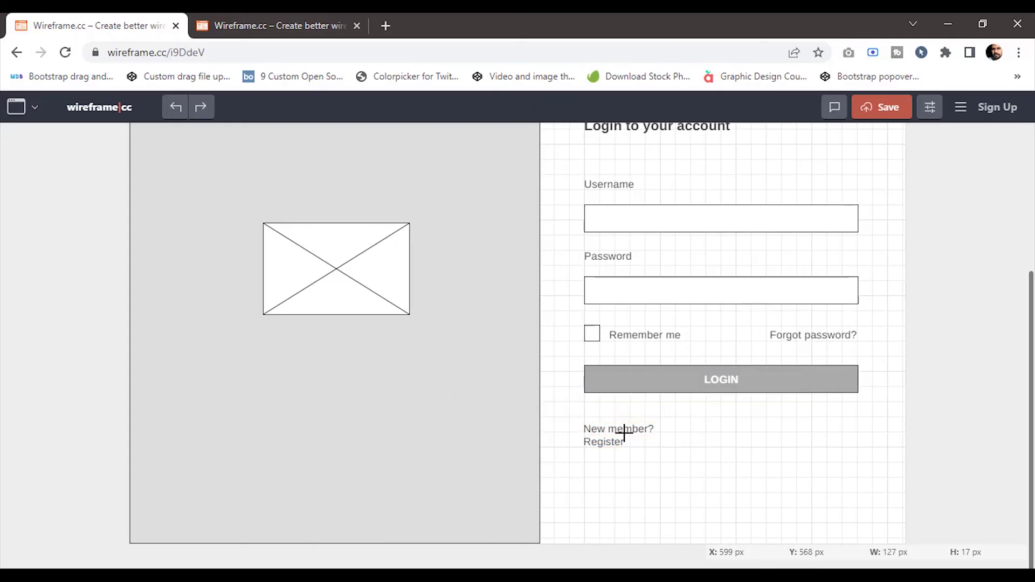
click(615, 434)
drag(739, 432, 744, 432)
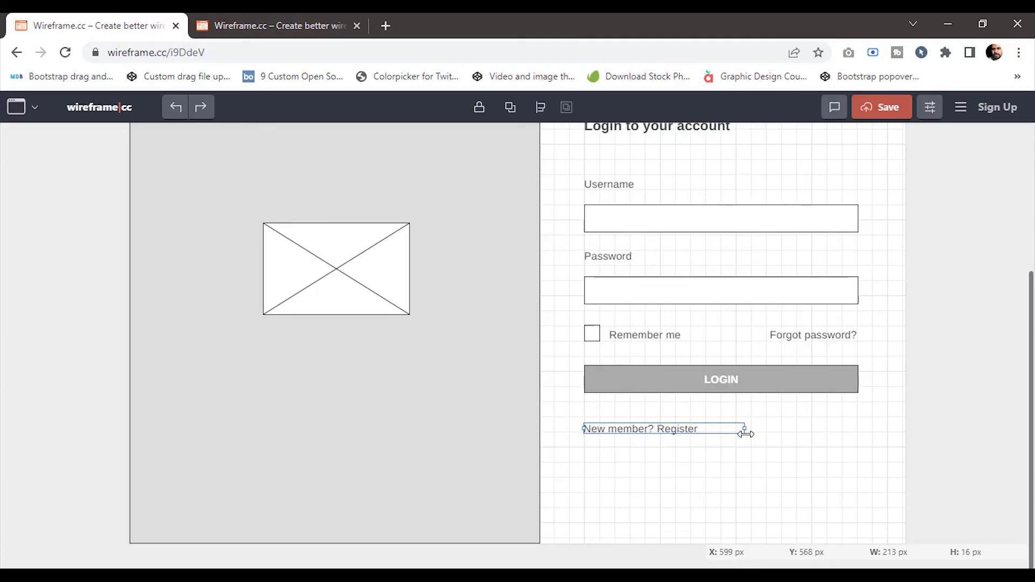
click(809, 453)
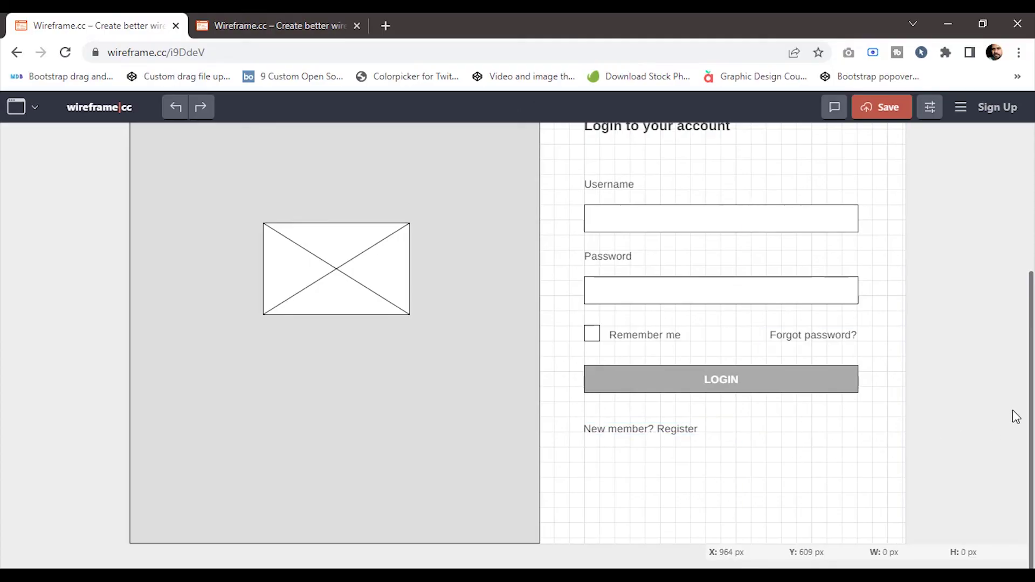
scroll(1012, 416, up, 4)
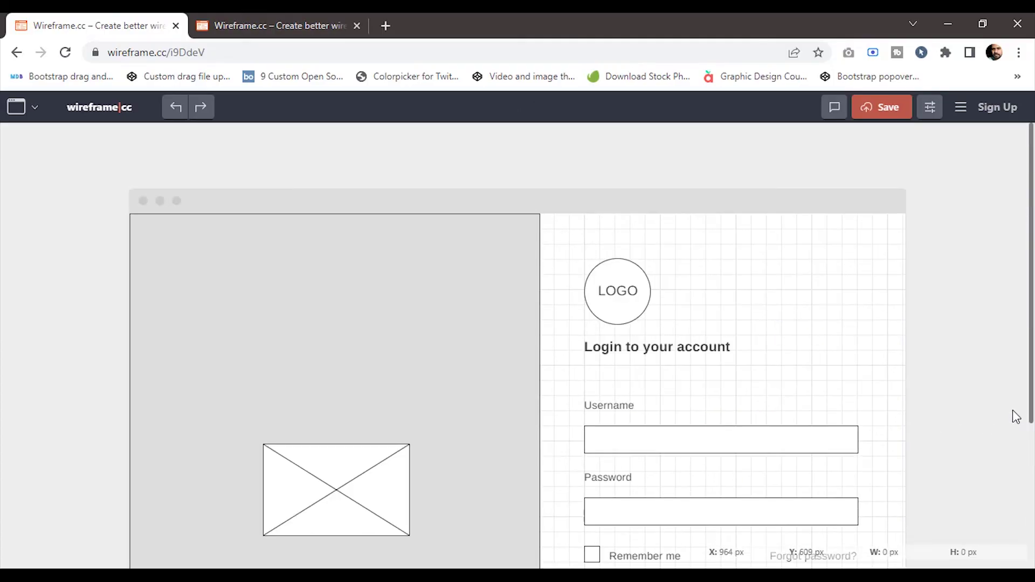
scroll(1013, 413, down, 4)
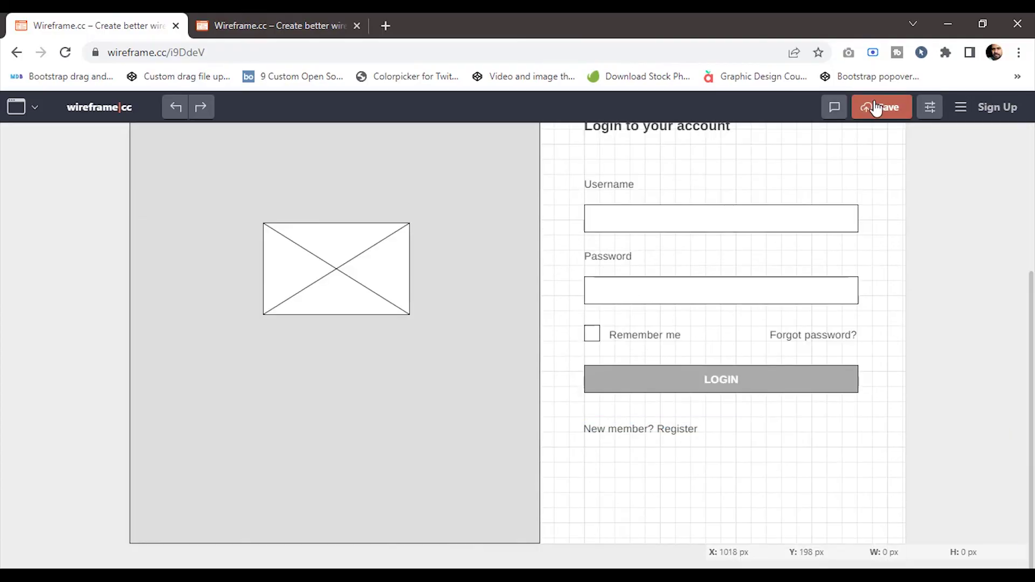
Save the wireframe and select the public URL in the Wireframe Saved dialog
click(873, 106)
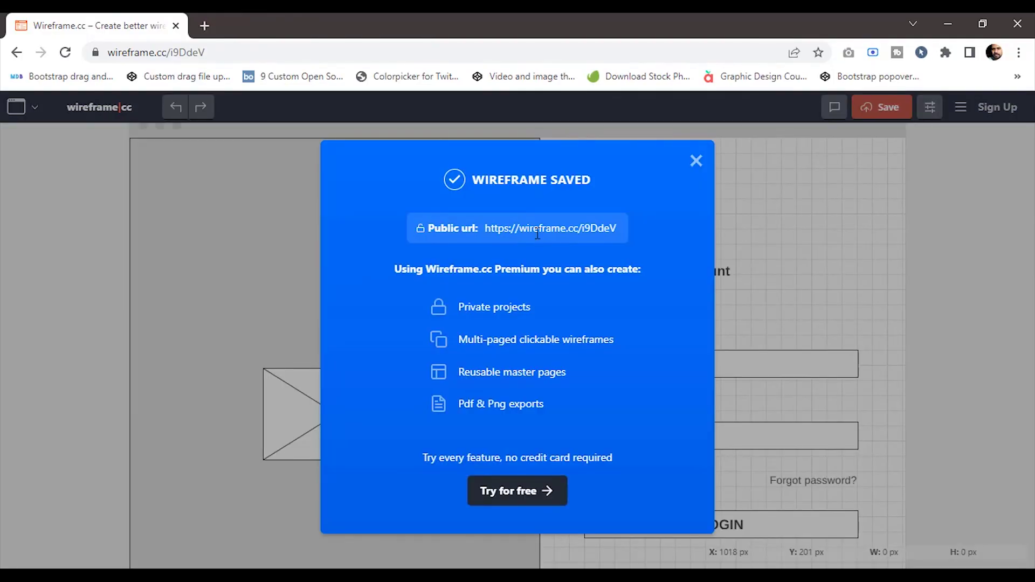
triple_click(531, 231)
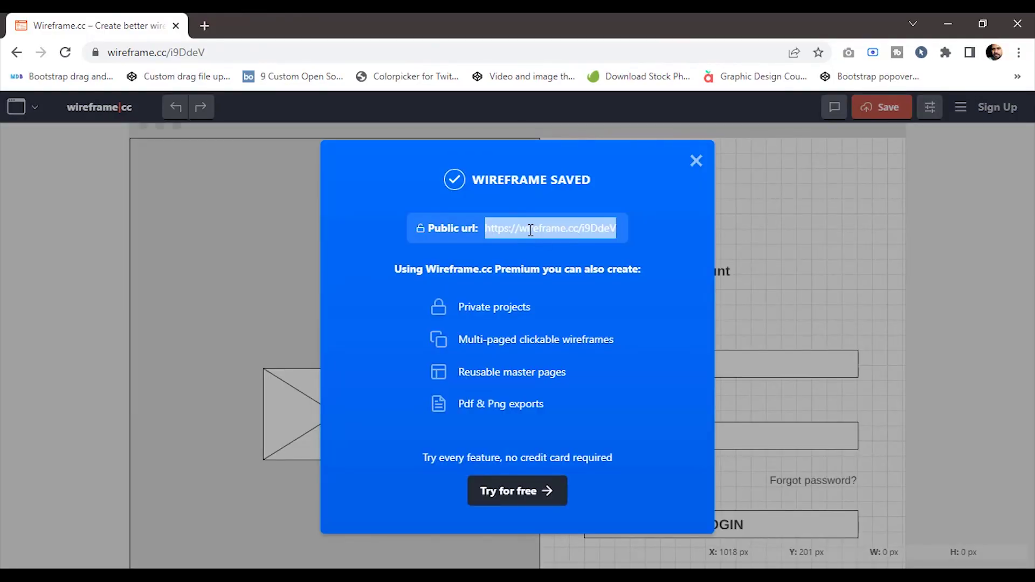